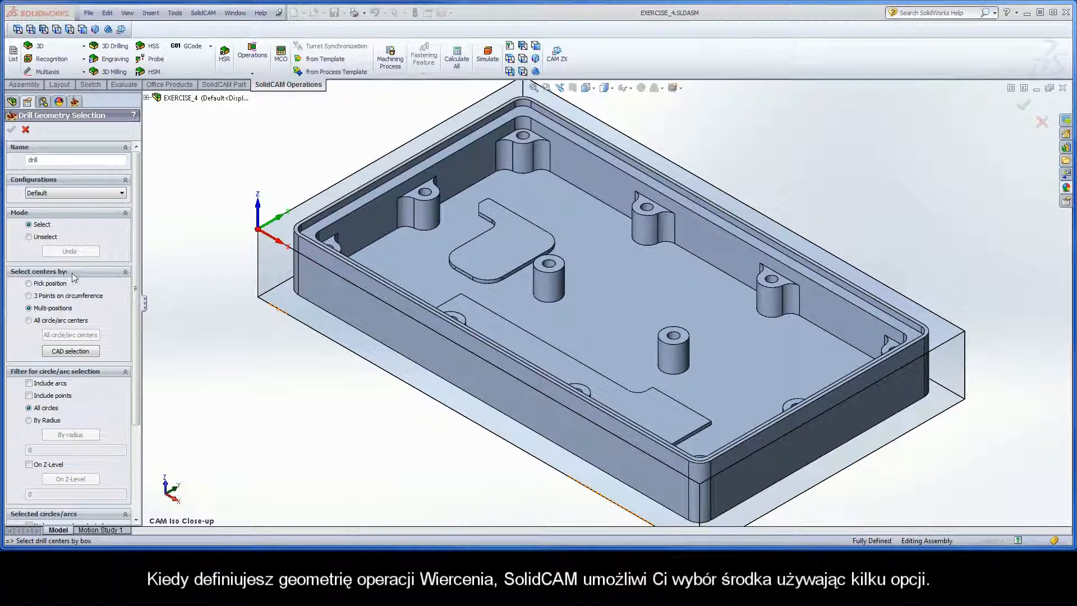
# Define the drill geometry from all circle/arc centers on the model, including all circles, and accept the selection.
pyautogui.click(29, 322)
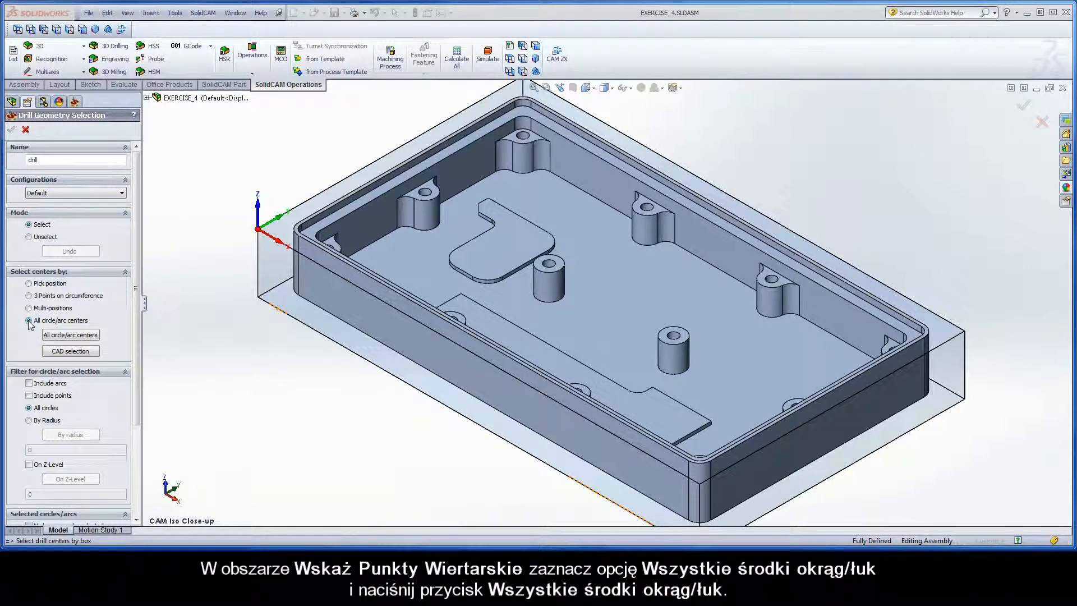
pyautogui.click(71, 335)
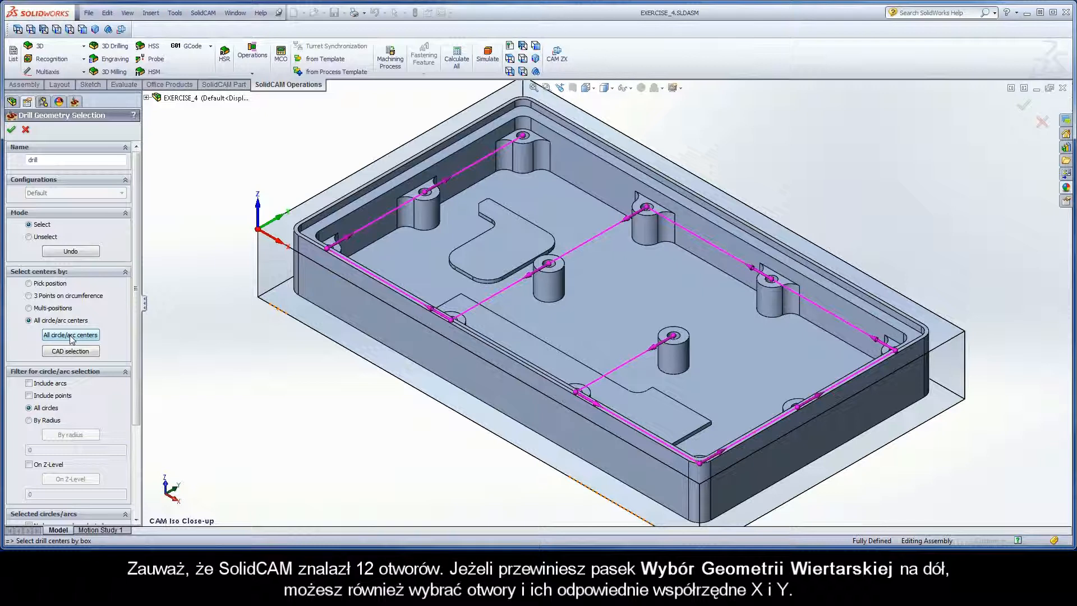
pyautogui.moveTo(135, 335); pyautogui.dragTo(122, 455)
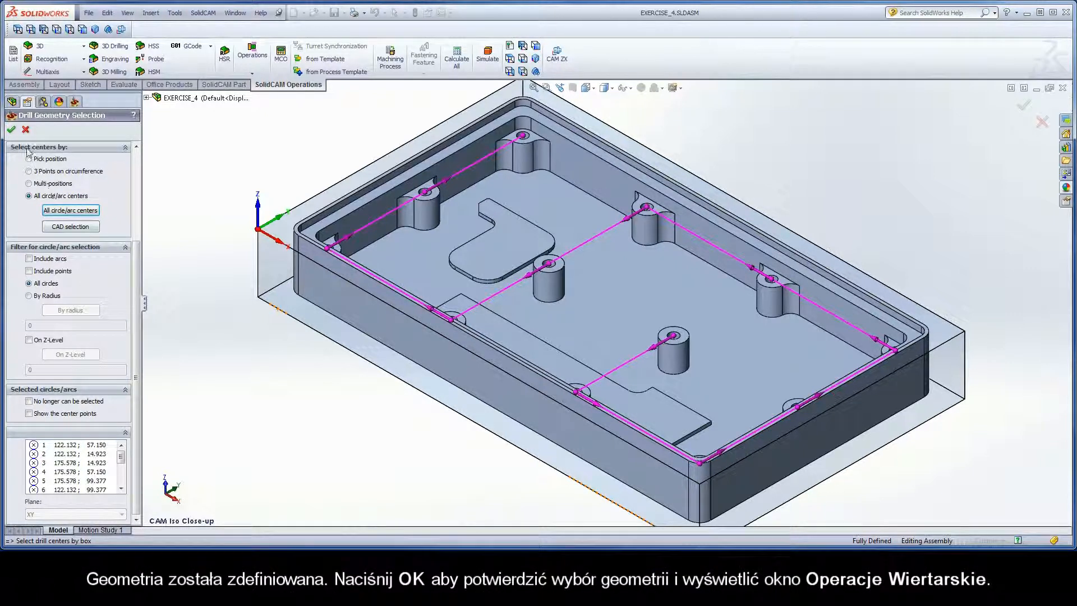
pyautogui.click(12, 131)
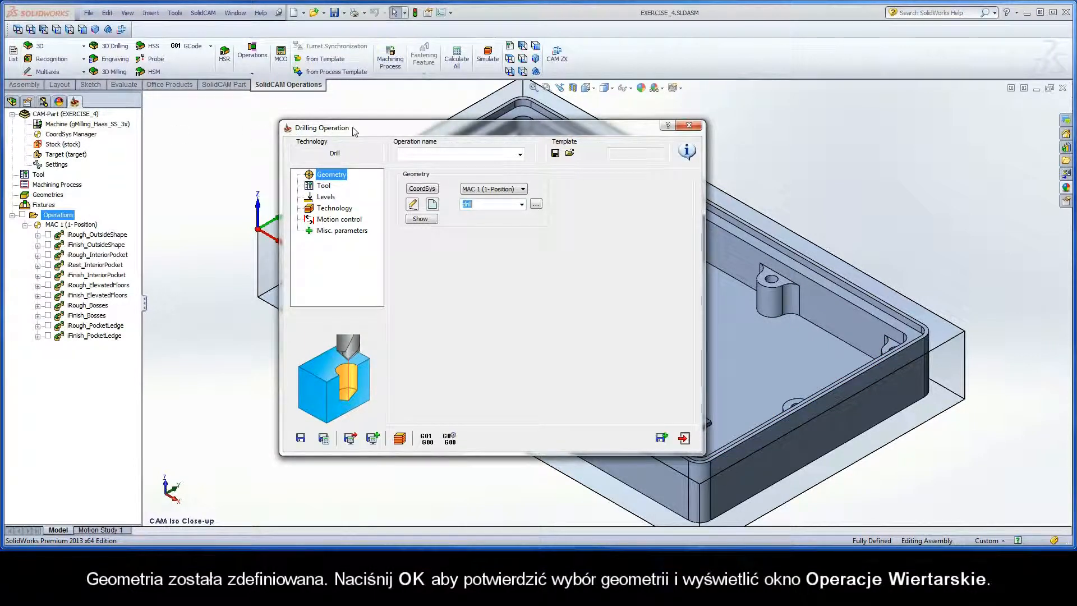
# Add a new tool of type DRILL to the part's tool table for the drilling operation.
pyautogui.click(328, 186)
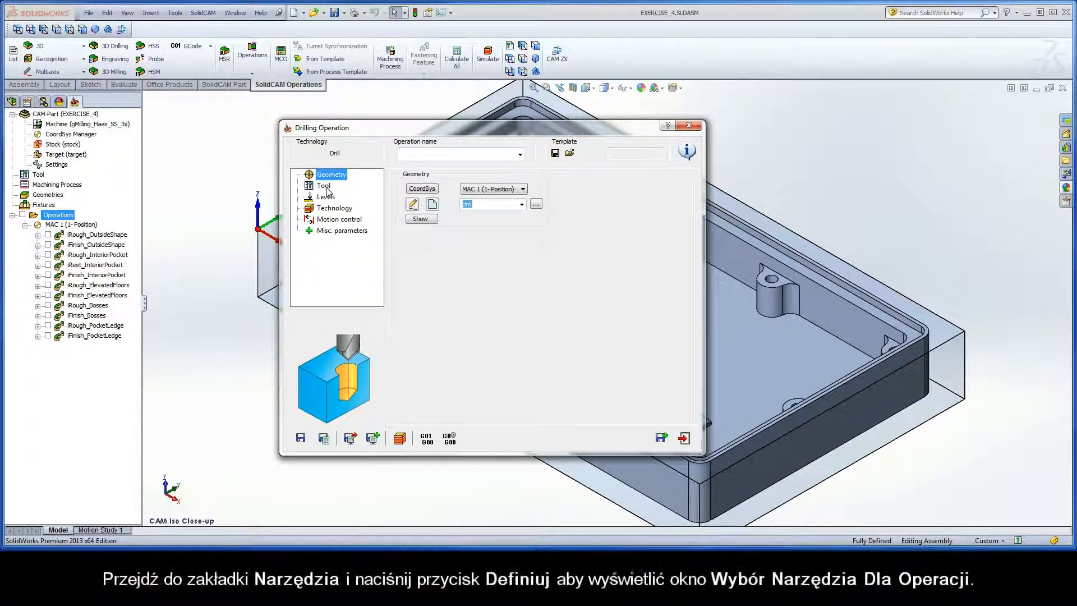
pyautogui.click(467, 340)
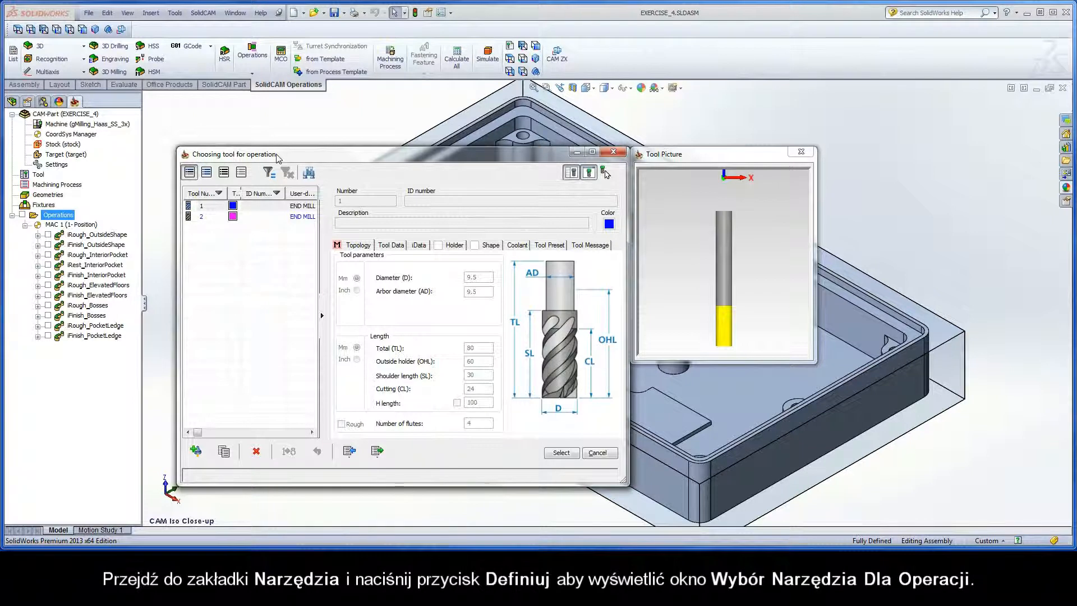
pyautogui.click(213, 218)
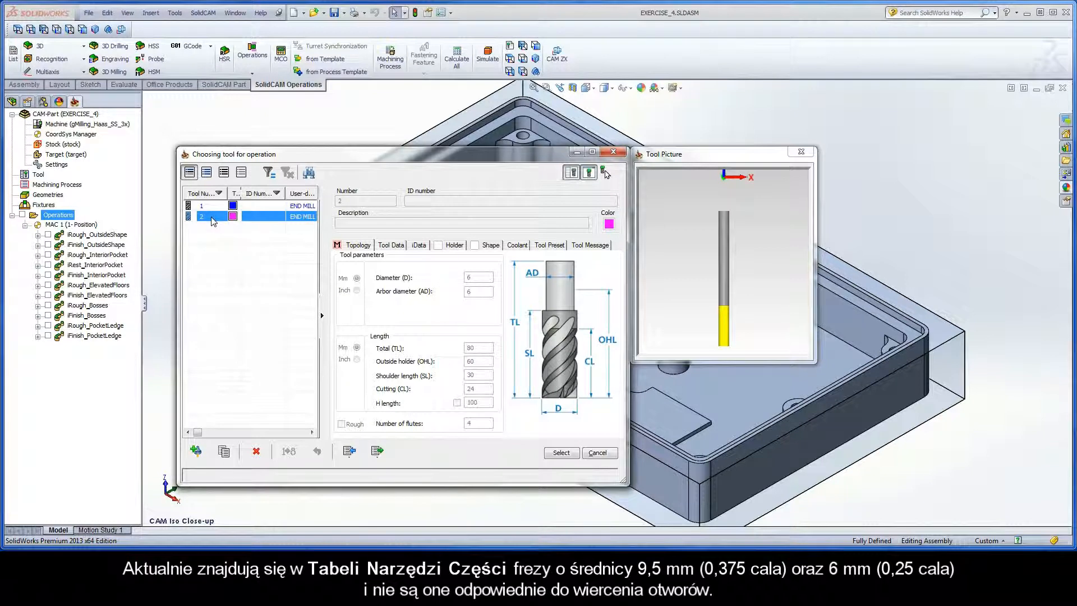
pyautogui.click(196, 451)
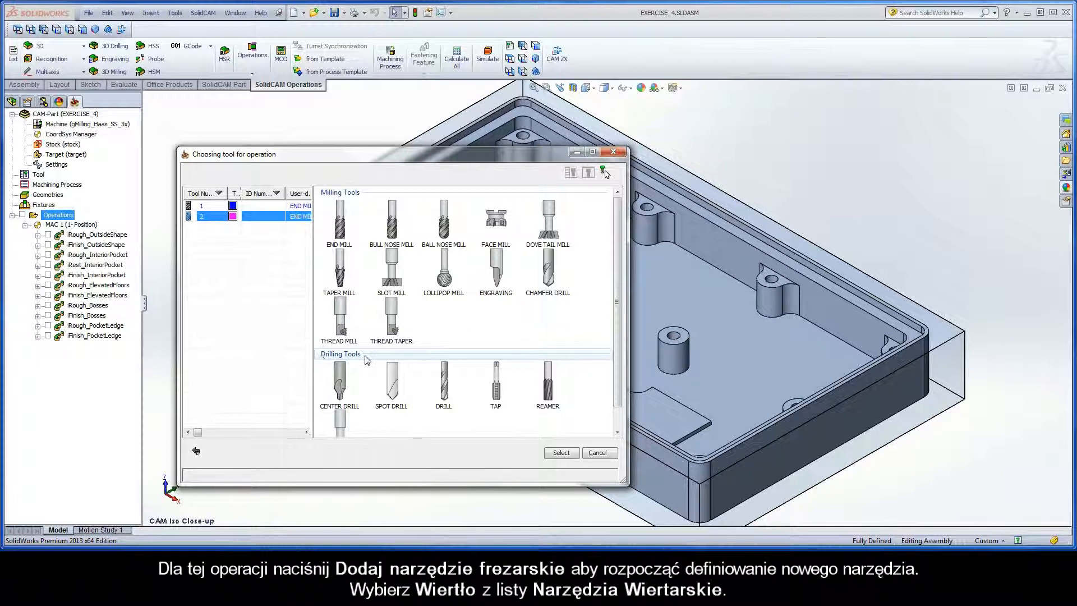
pyautogui.click(446, 386)
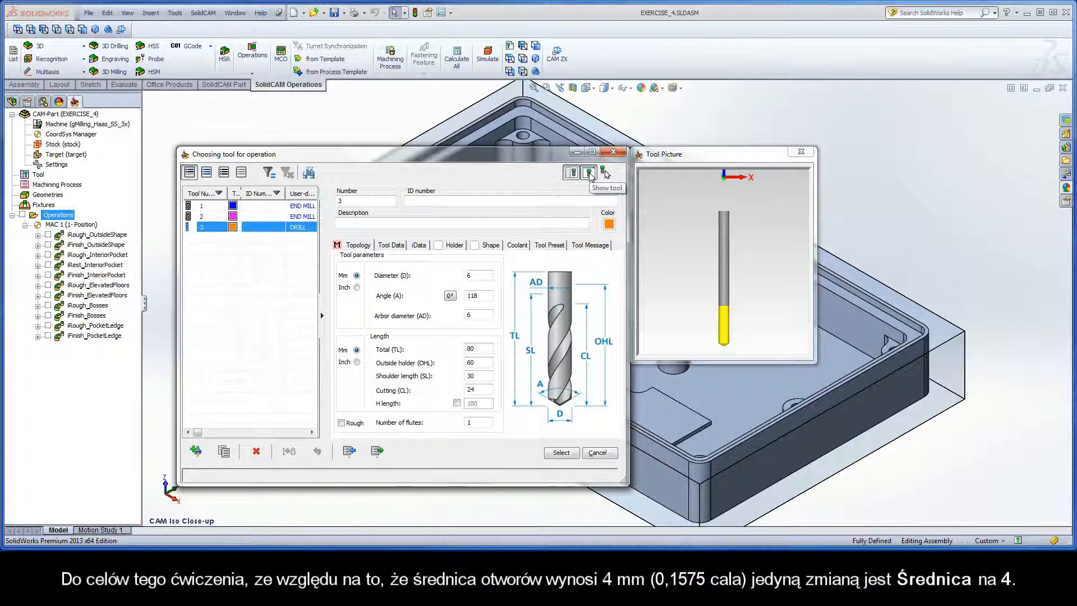
# Check the diameter of a boss hole, set the new drill's diameter to 4 mm, and assign it to the operation.
pyautogui.click(589, 174)
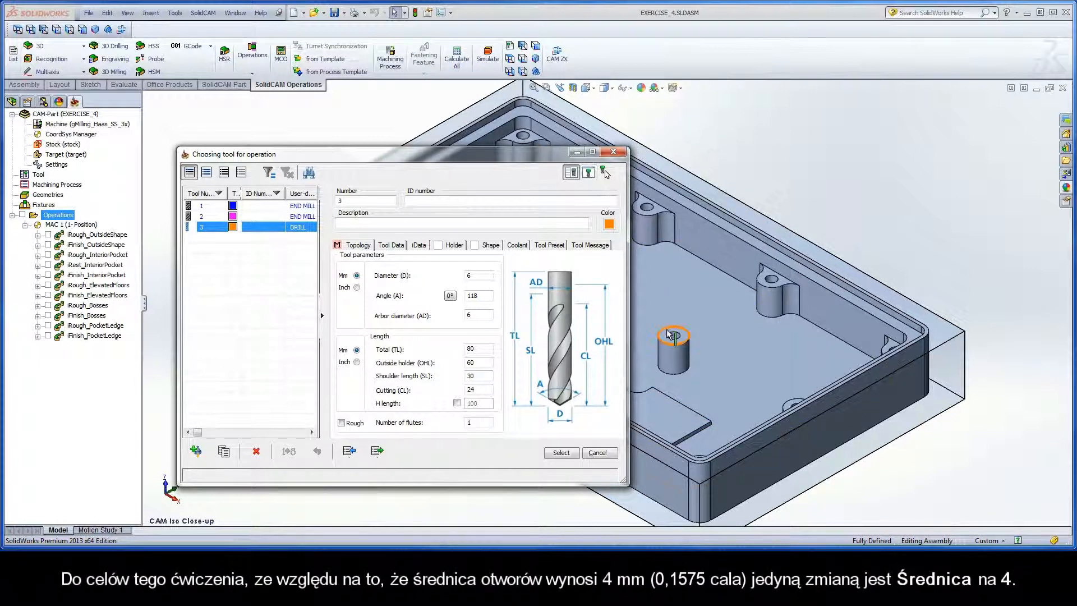
pyautogui.click(671, 336)
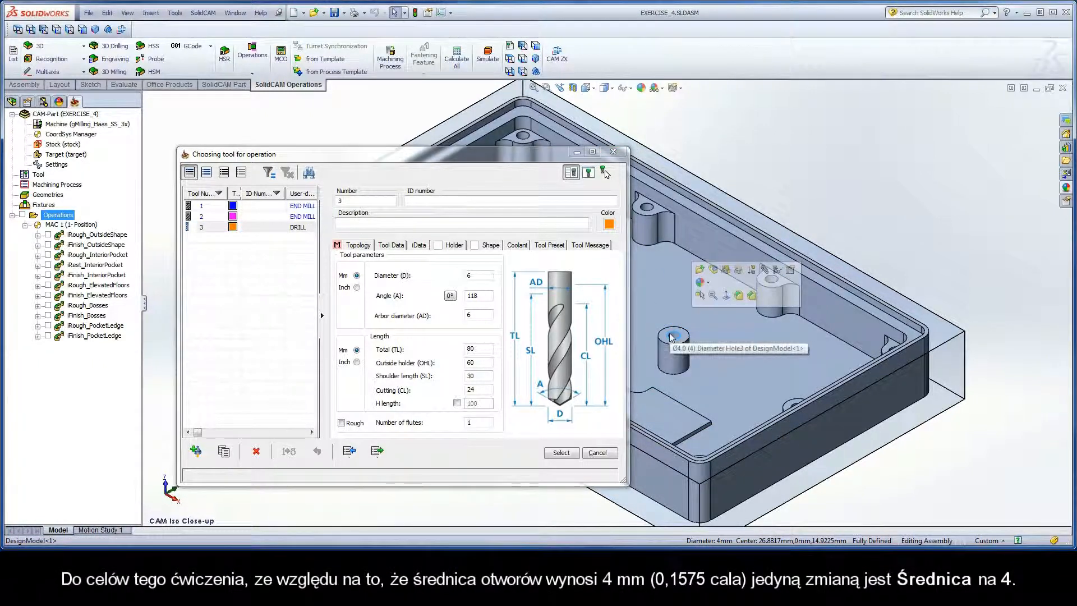
pyautogui.click(479, 275)
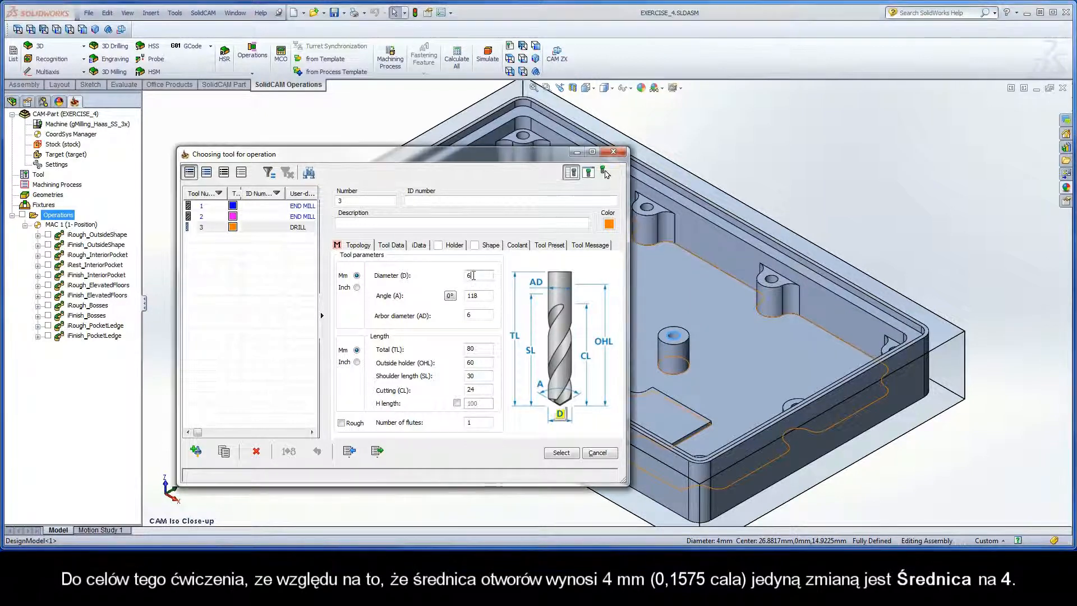
pyautogui.write('4')
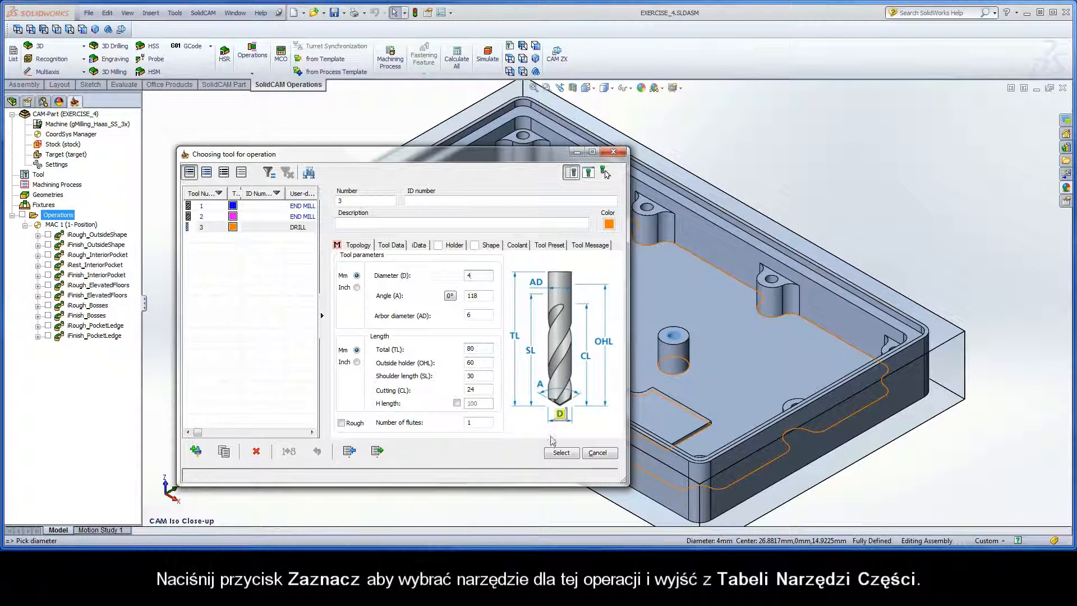
pyautogui.click(561, 453)
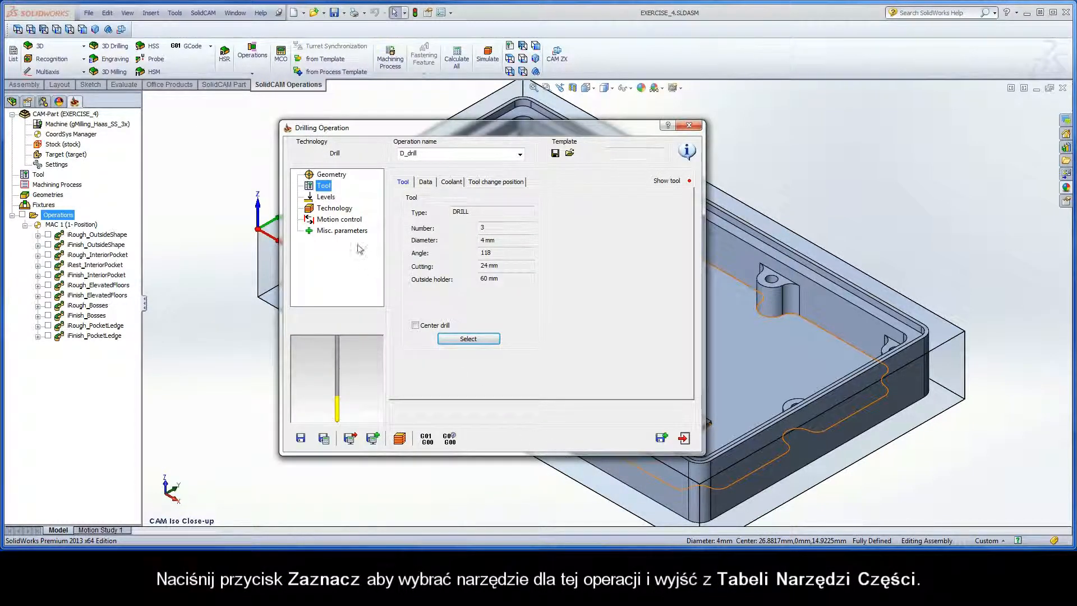
# Define the drilling operation's upper level from the top face of the cylindrical boss beside the raised floor pad.
pyautogui.click(328, 197)
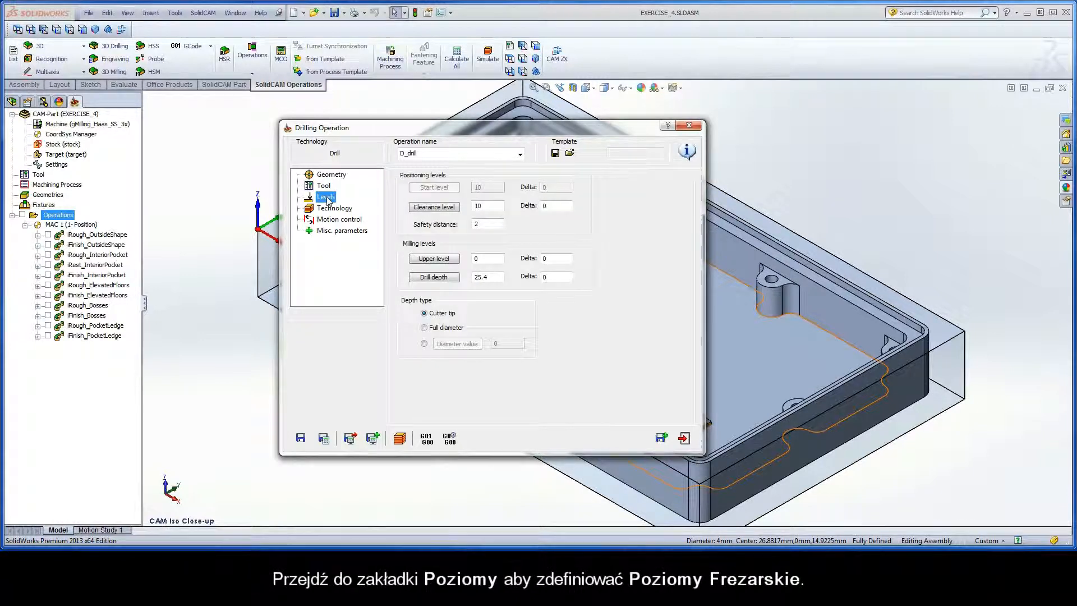
pyautogui.click(436, 261)
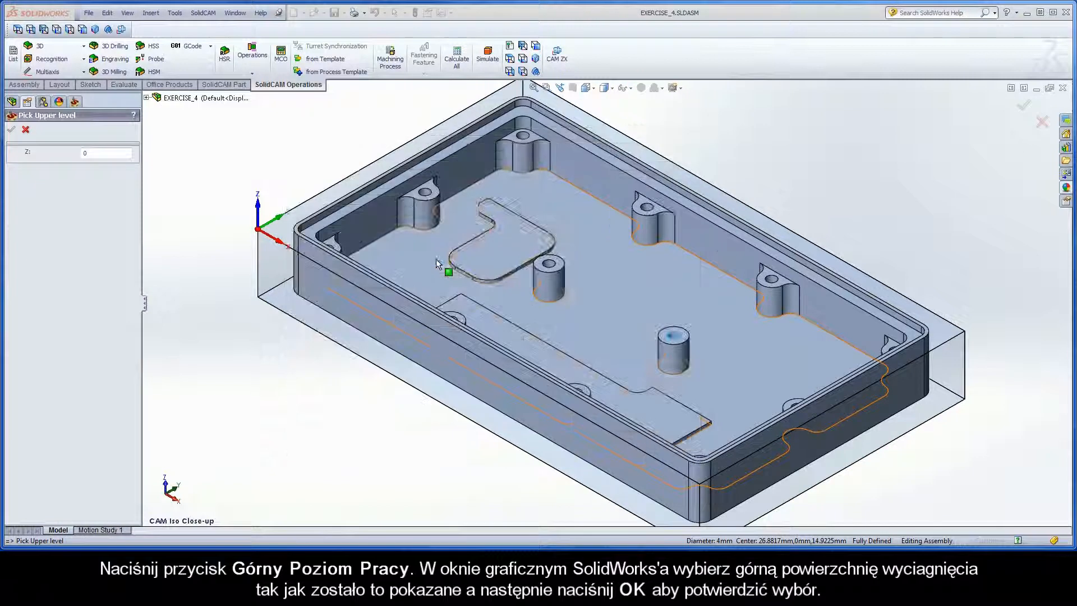
pyautogui.click(560, 264)
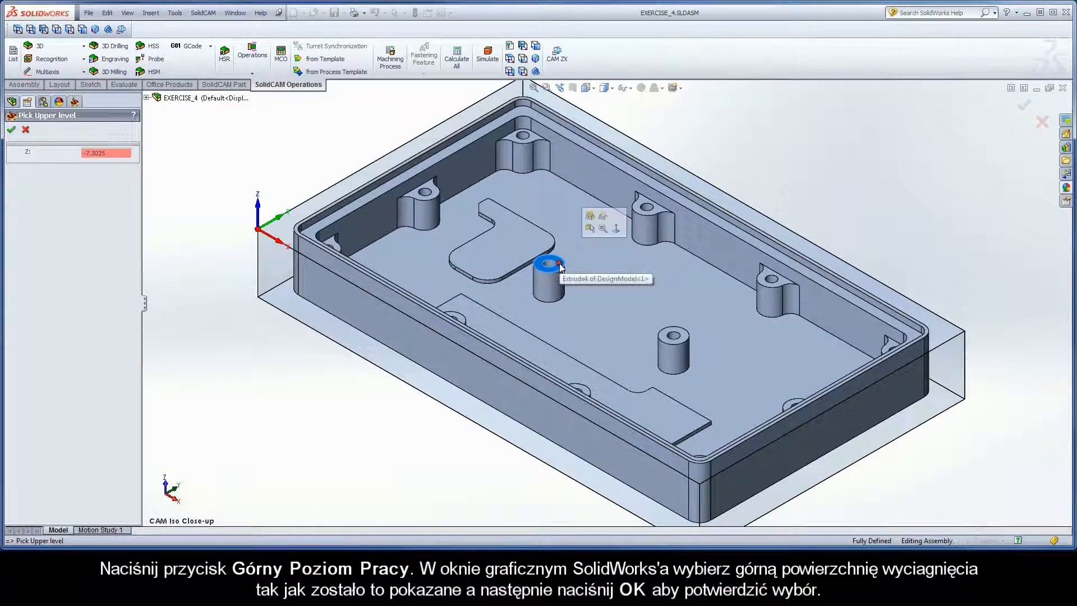
pyautogui.click(11, 130)
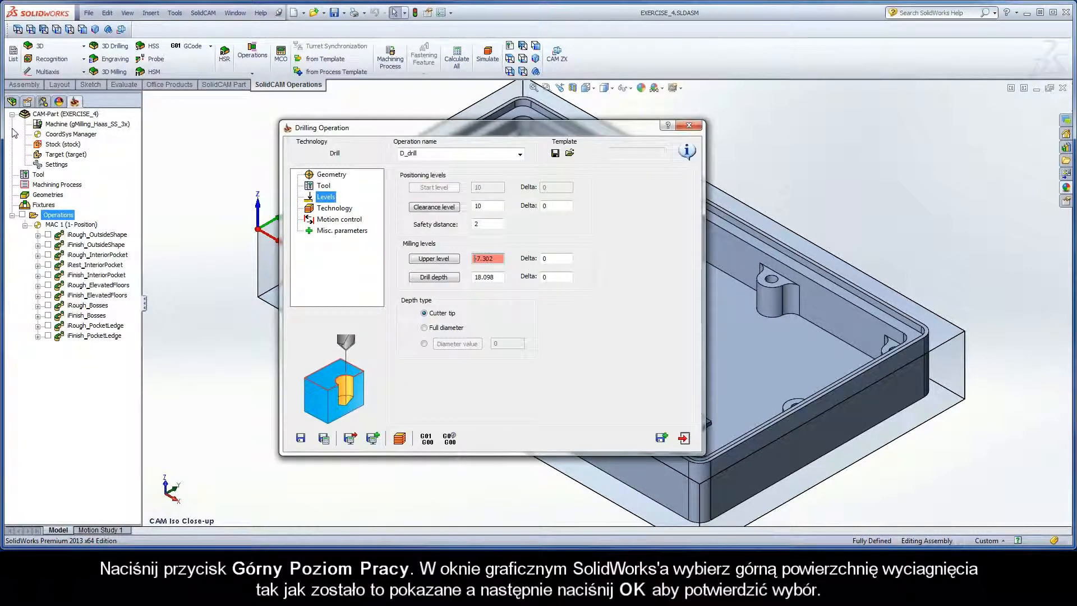
# Define the drill depth from the bottom center point of the hole in the same cylindrical boss.
pyautogui.click(433, 278)
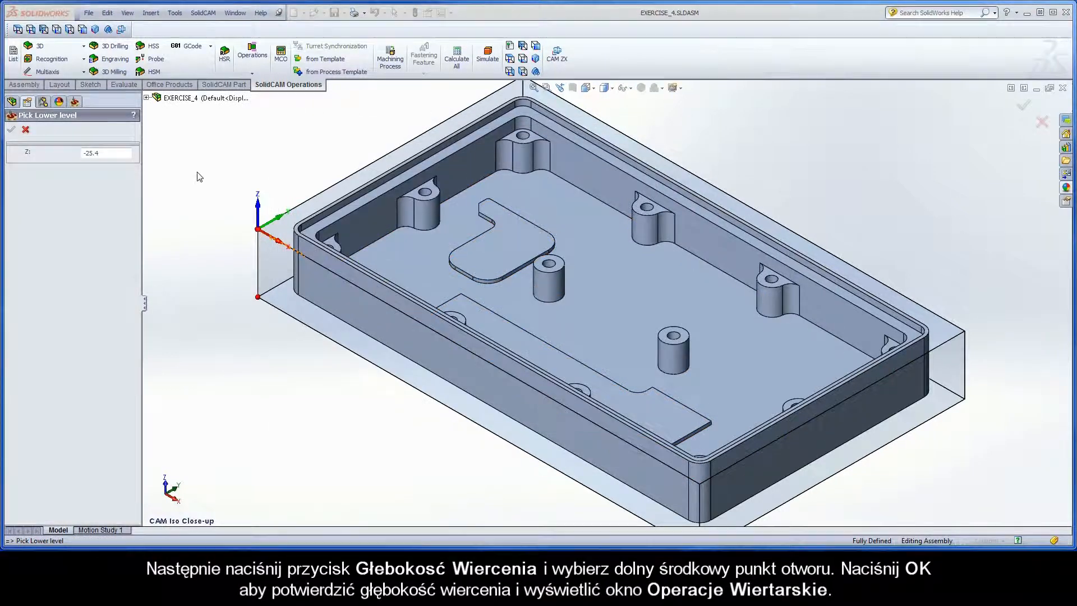
pyautogui.rightClick(198, 172)
pyautogui.click(244, 274)
pyautogui.click(206, 296)
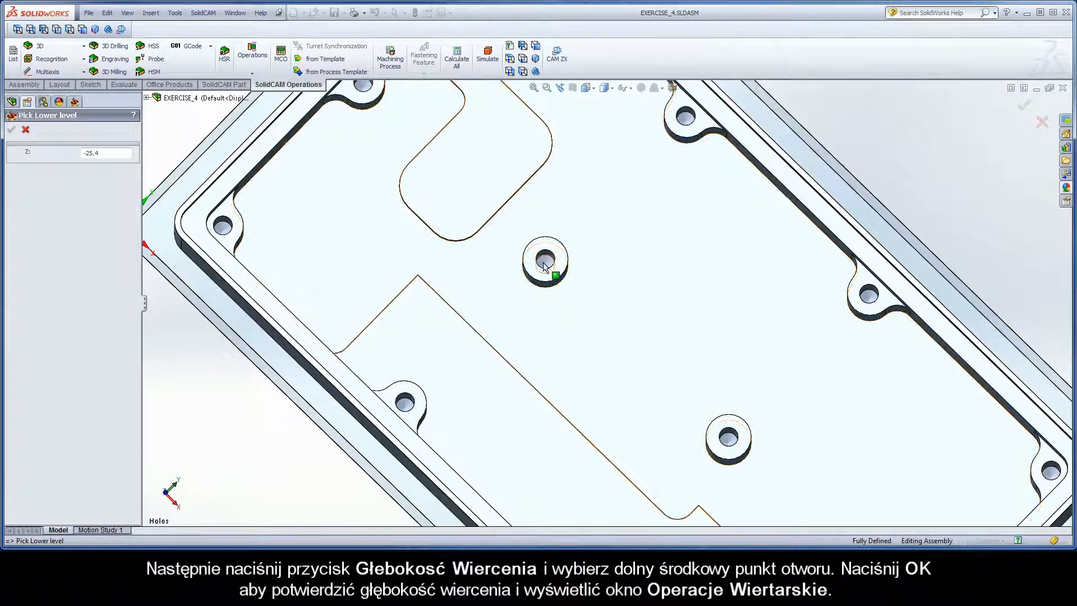
pyautogui.click(545, 264)
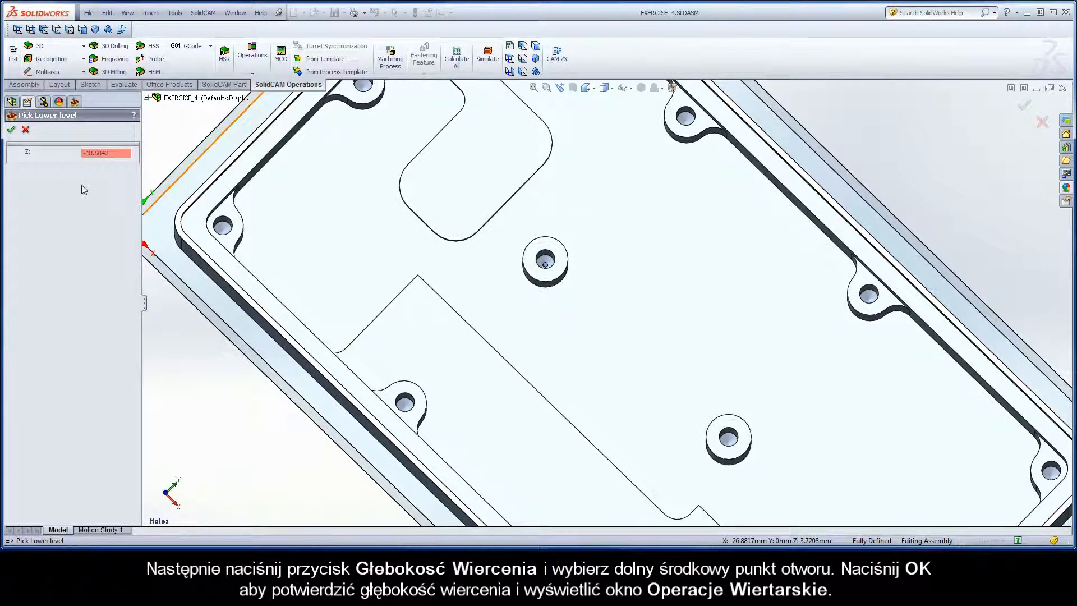
pyautogui.click(10, 131)
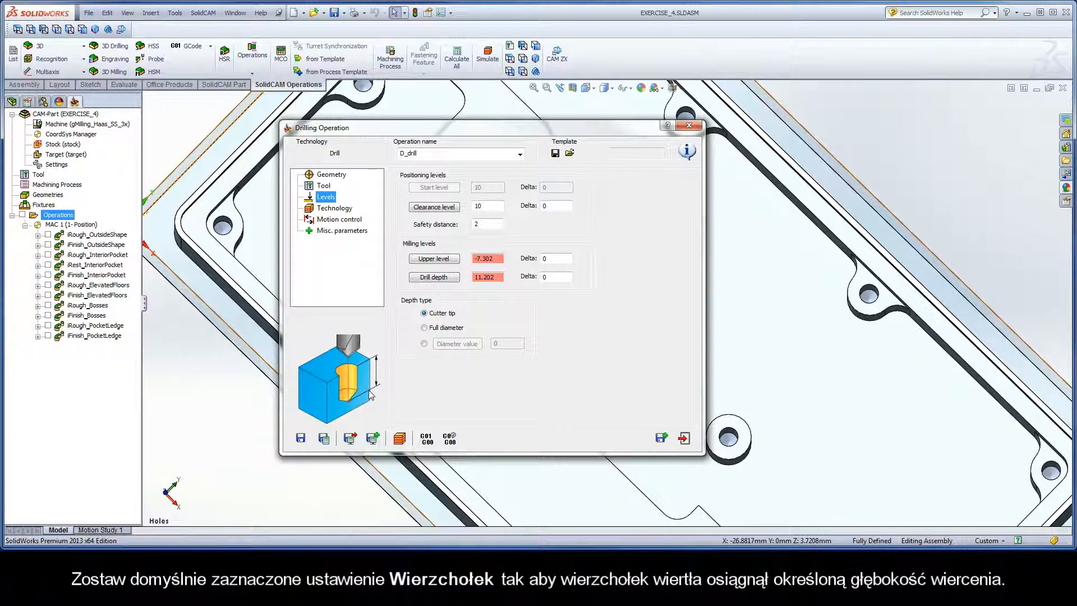
# Choose the G81 drill cycle, then save and calculate the drilling operation.
pyautogui.click(335, 211)
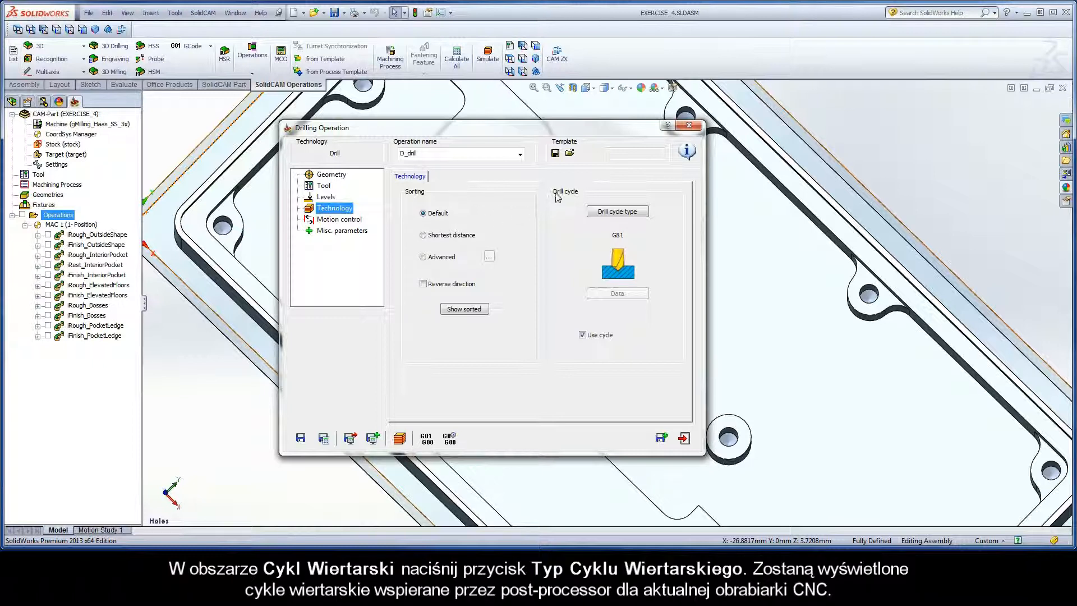
pyautogui.click(617, 211)
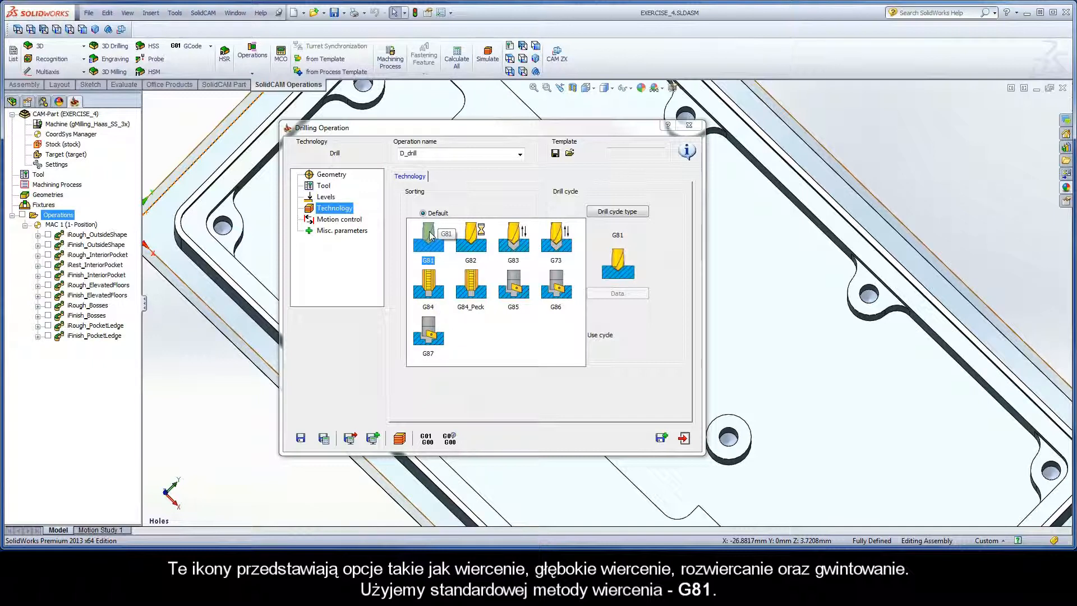
pyautogui.click(430, 236)
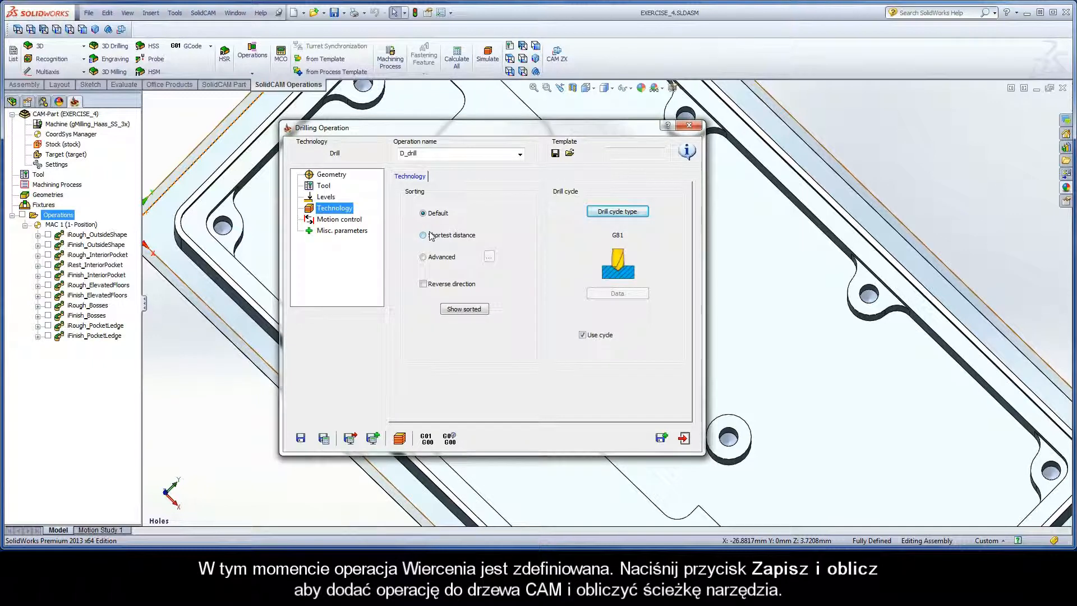
pyautogui.click(325, 439)
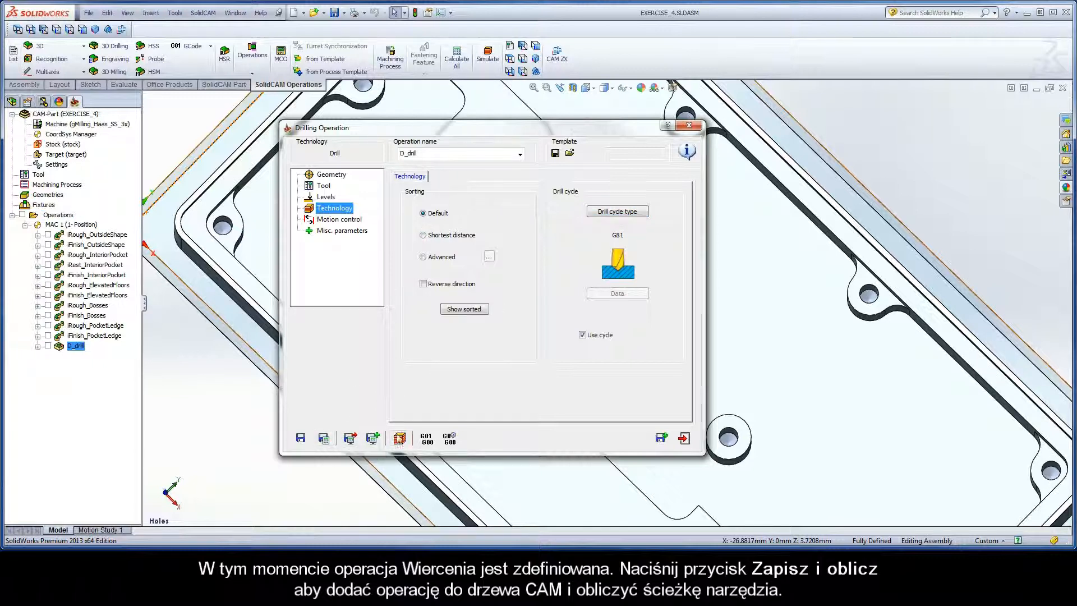
# Simulate the D_drill toolpath in Host CAD mode using the CAM Iso Close-up view.
pyautogui.click(400, 439)
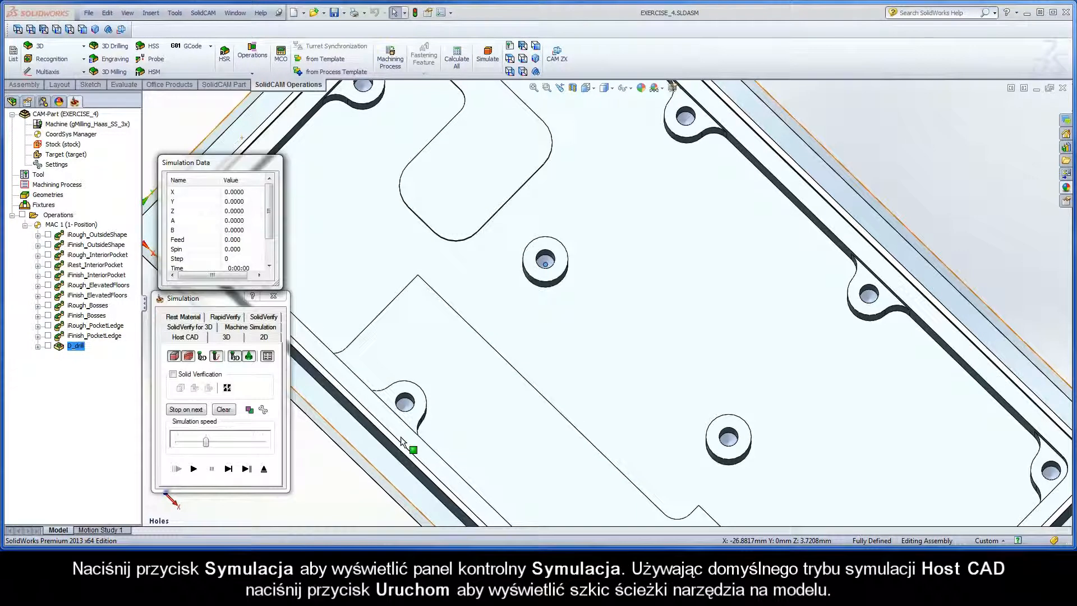
pyautogui.rightClick(308, 433)
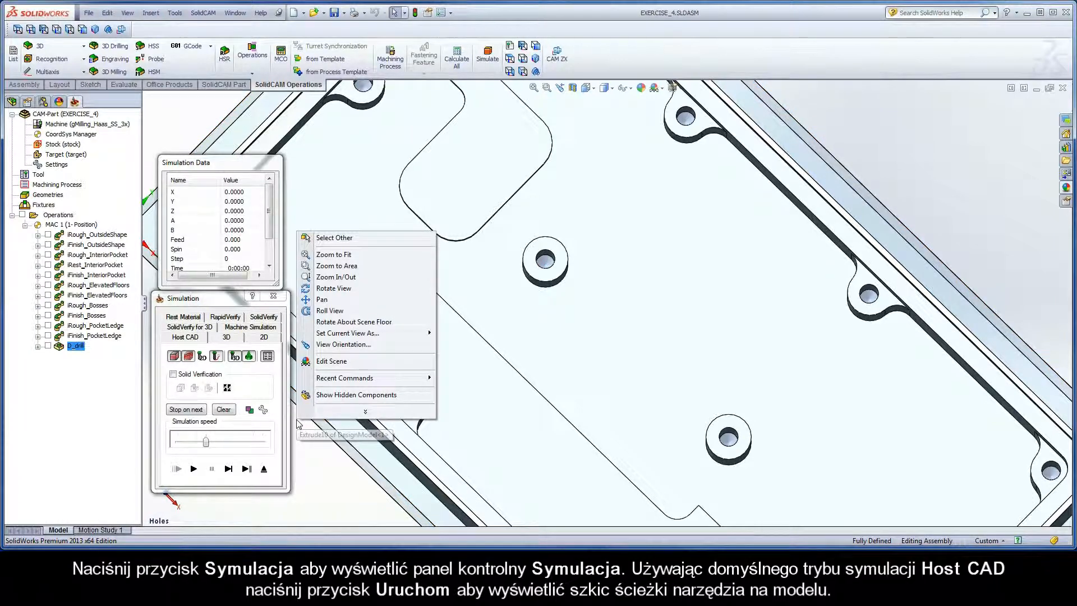
pyautogui.click(309, 346)
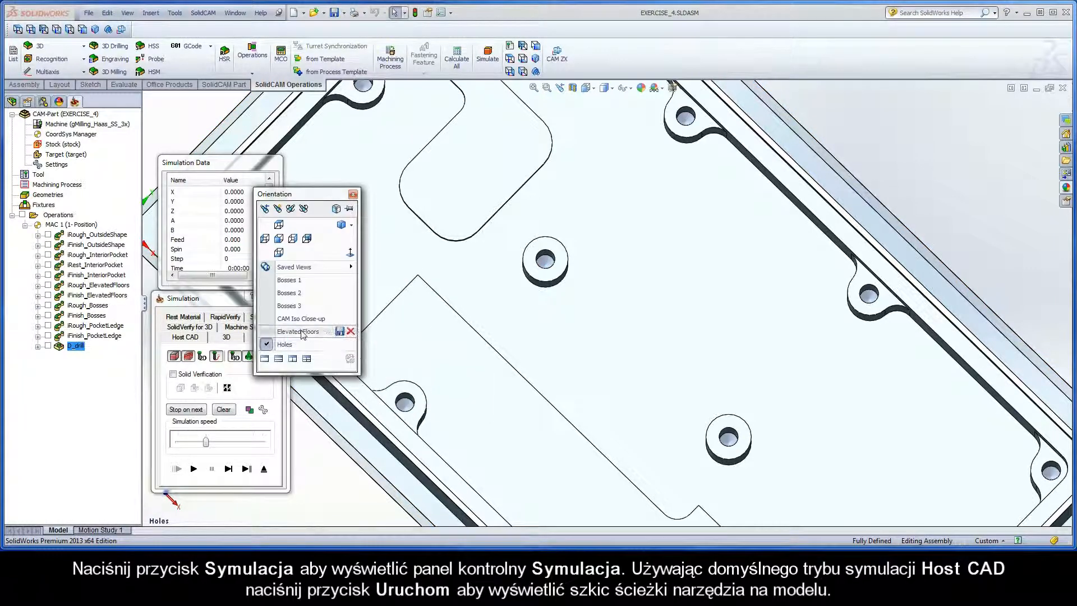
pyautogui.click(299, 321)
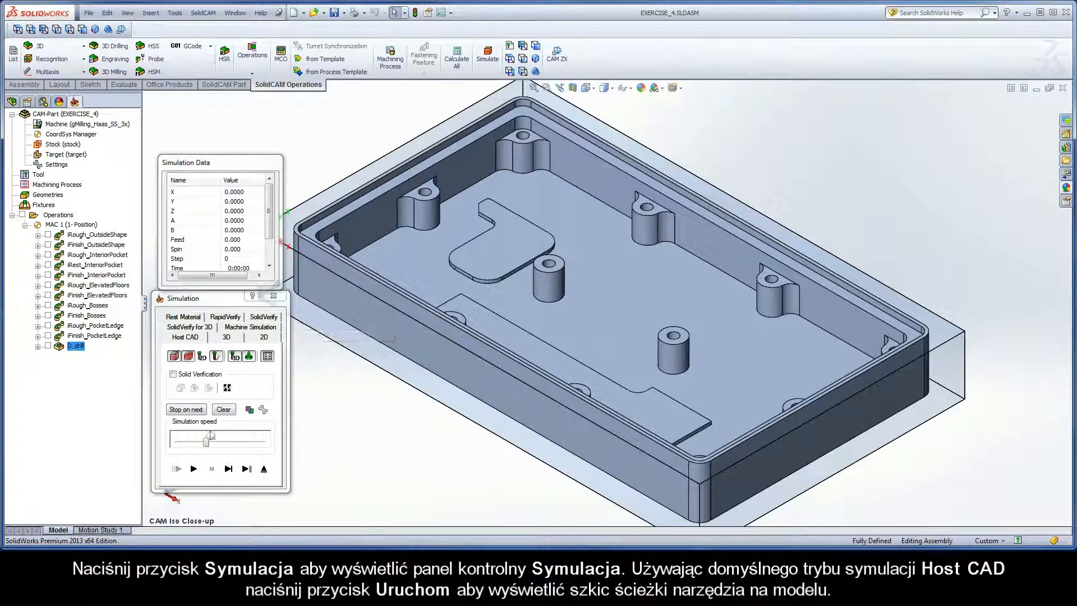
pyautogui.click(193, 469)
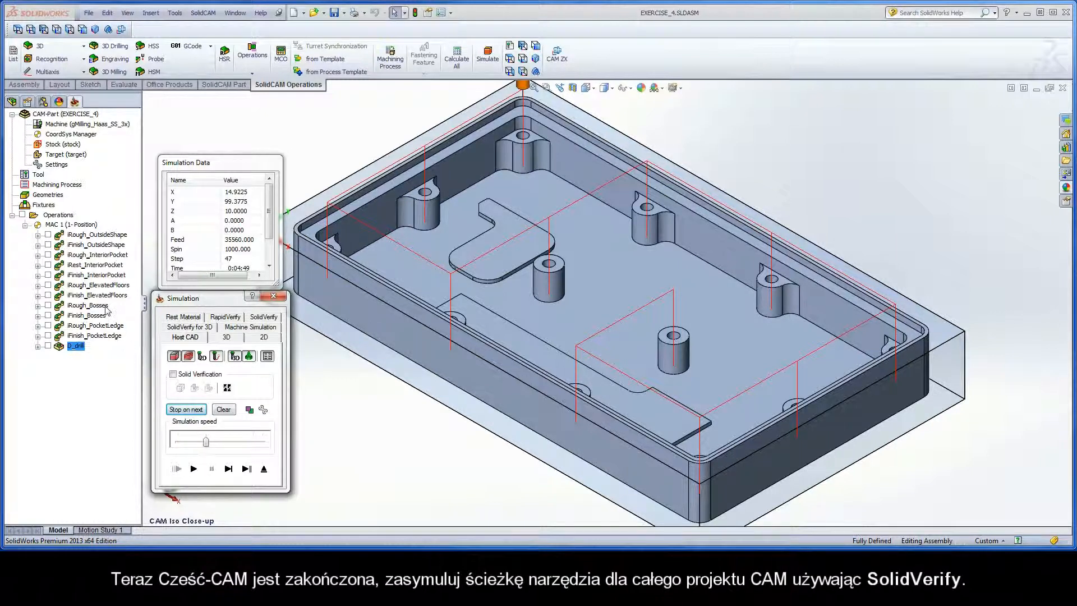
# Simulate all operations of the CAM project in SolidVerify mode with an increased simulation speed.
pyautogui.click(58, 216)
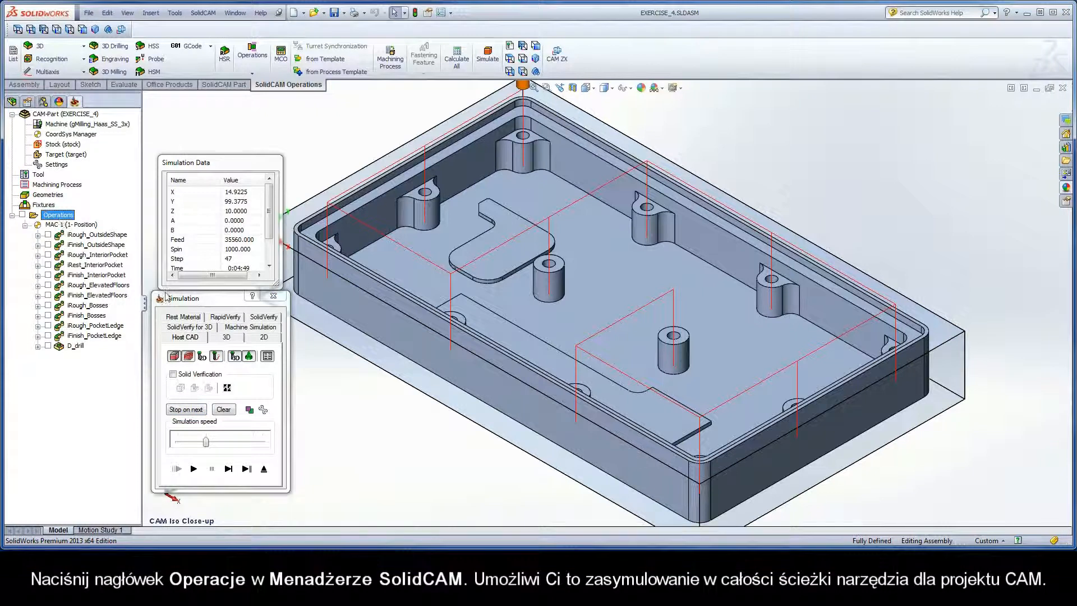
pyautogui.click(263, 318)
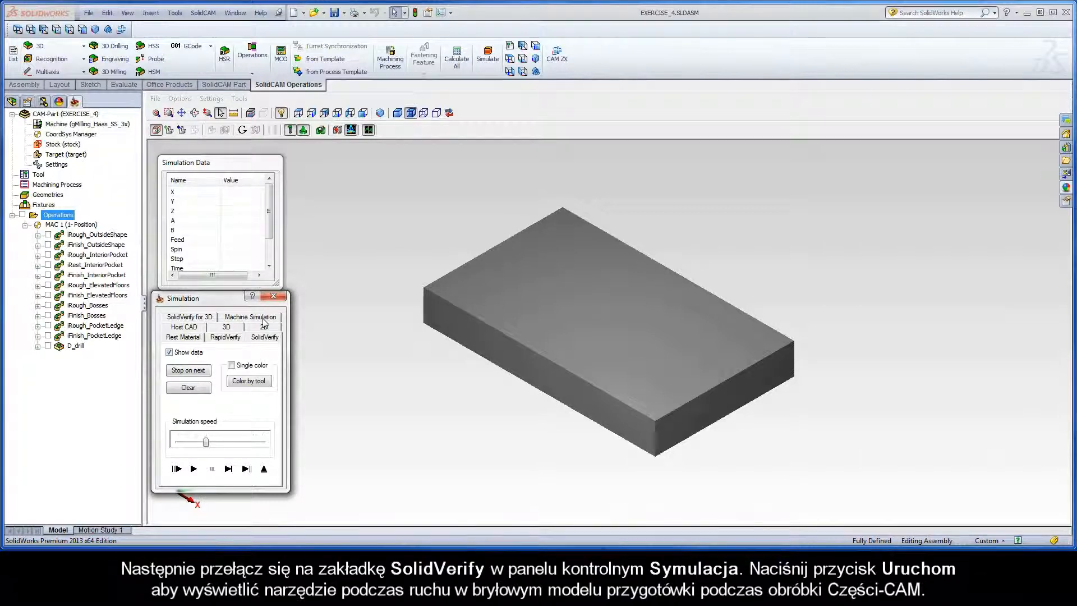
pyautogui.click(194, 469)
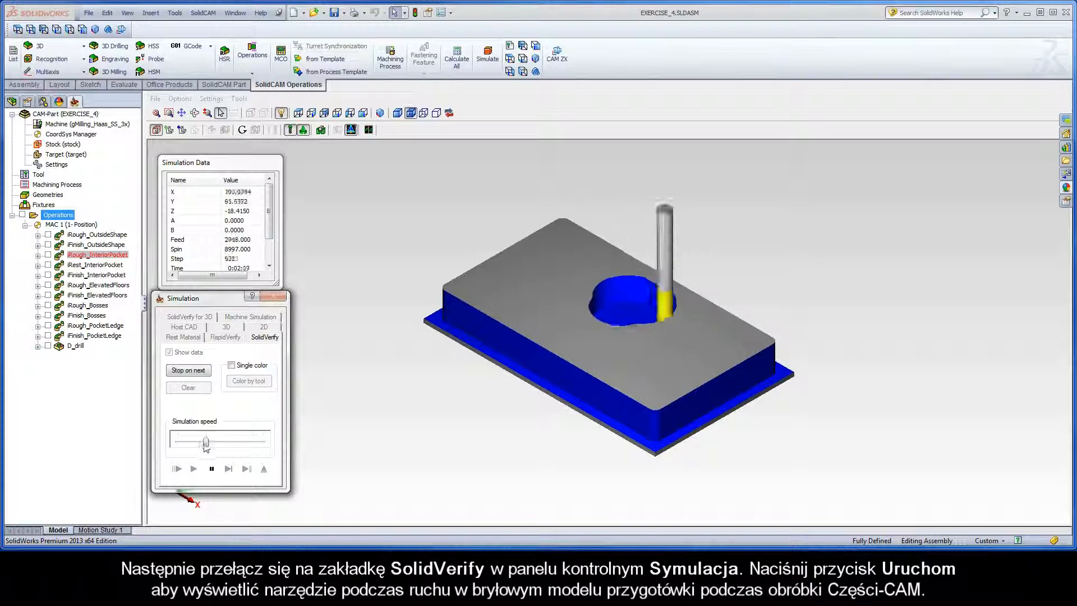
pyautogui.moveTo(206, 441); pyautogui.dragTo(224, 444)
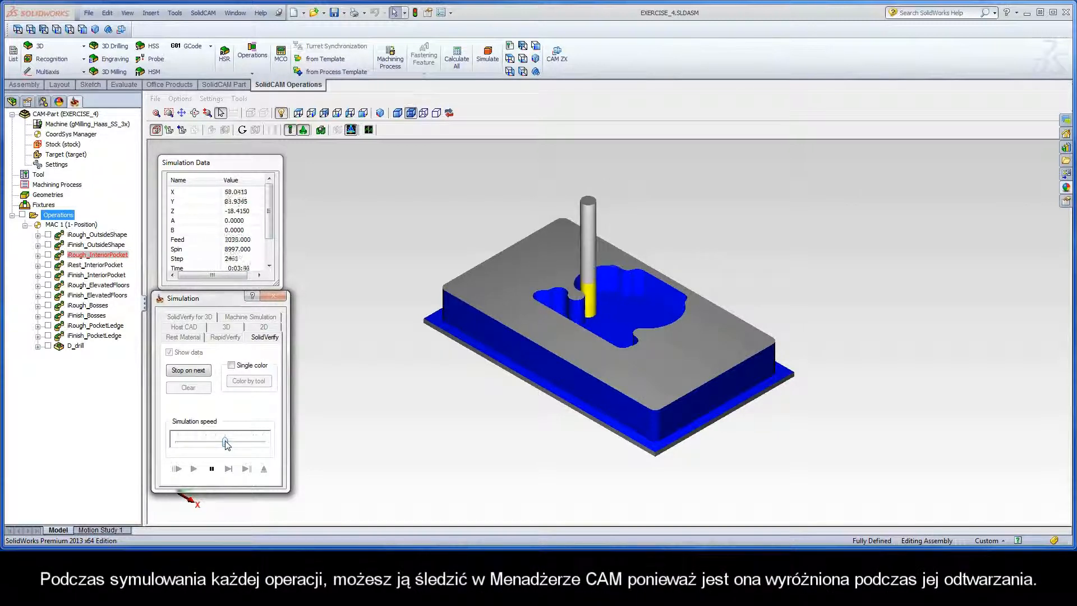
# Raise the SolidVerify simulation speed in stages up to the maximum, play the remaining operations to the end, and exit the simulation.
pyautogui.moveTo(227, 444); pyautogui.dragTo(246, 444)
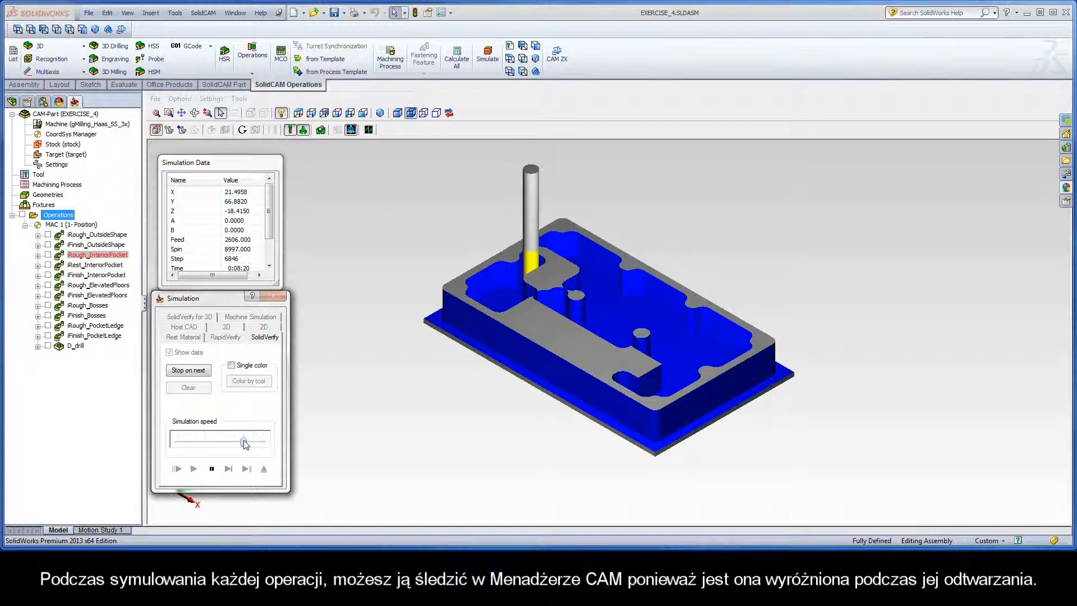
pyautogui.moveTo(245, 444); pyautogui.dragTo(265, 445)
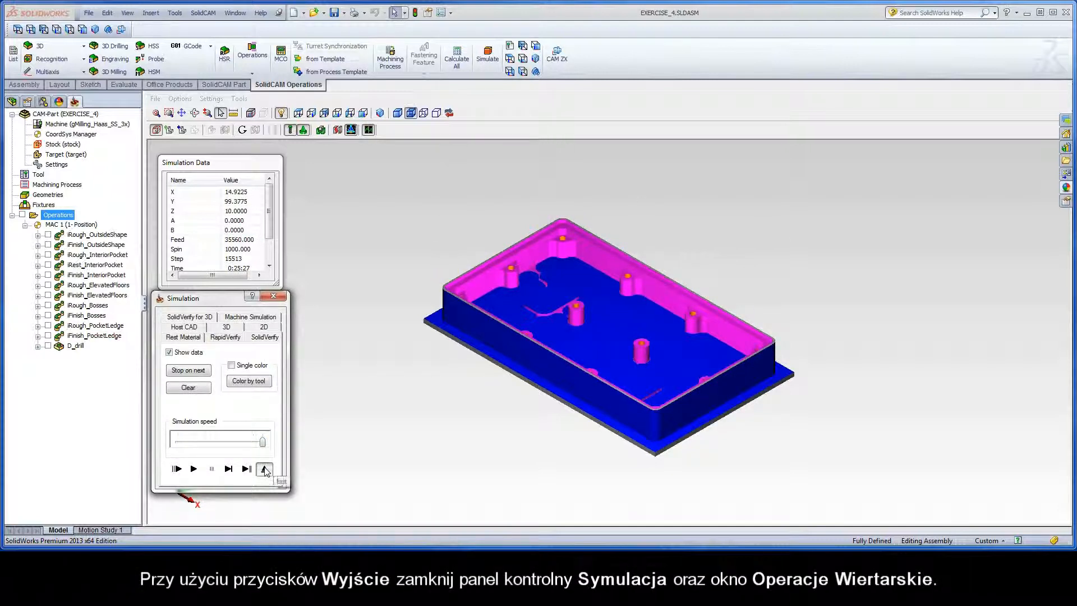
pyautogui.click(264, 469)
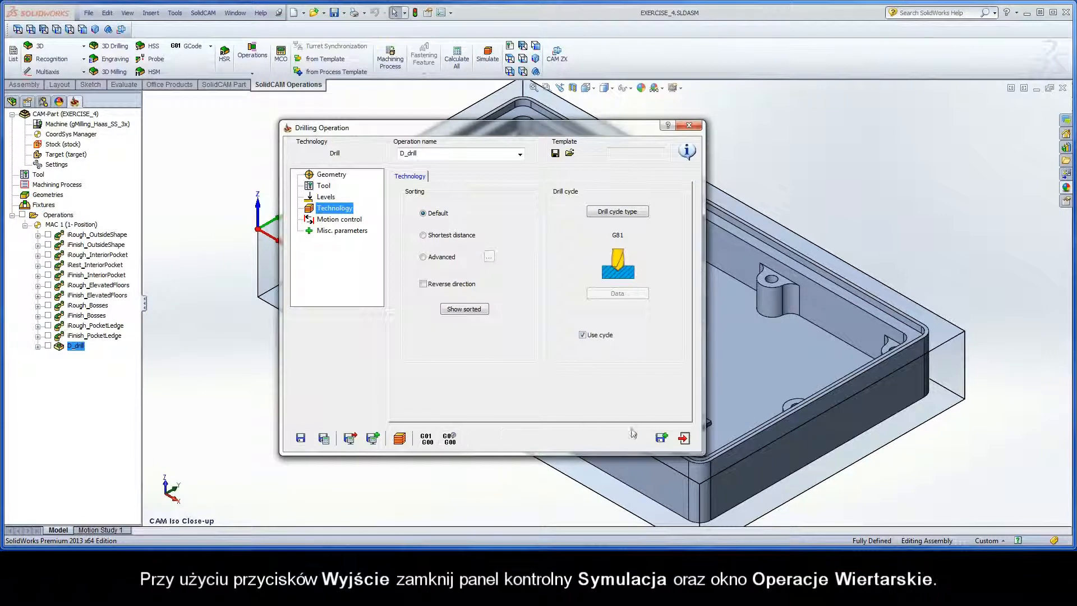
# Exit the Drilling Operation definition of D_drill and close the finished EXERCISE_4 CAM-Part.
pyautogui.click(685, 438)
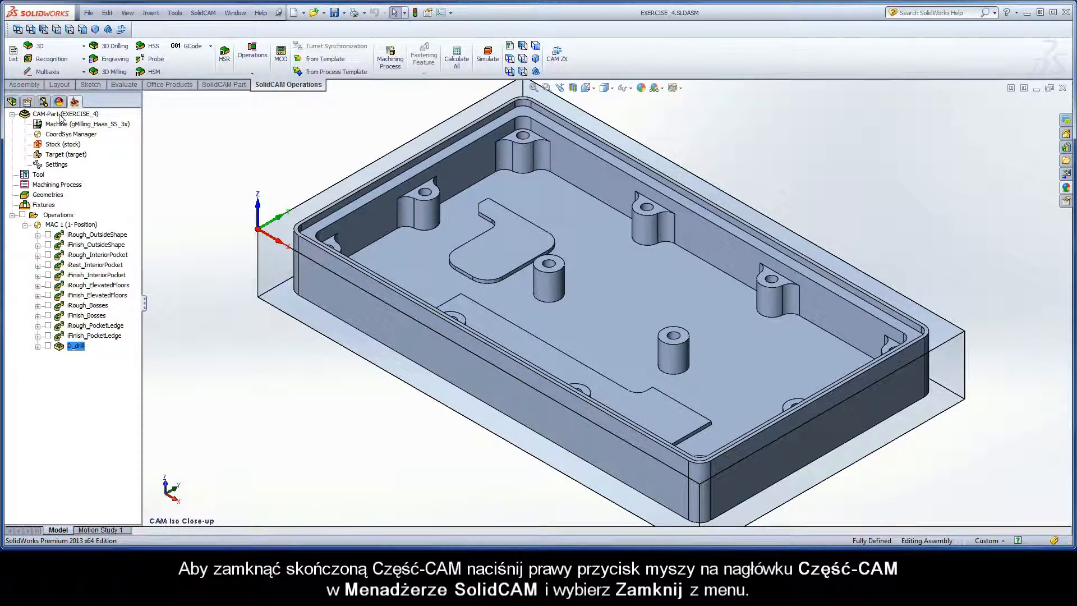
pyautogui.rightClick(56, 114)
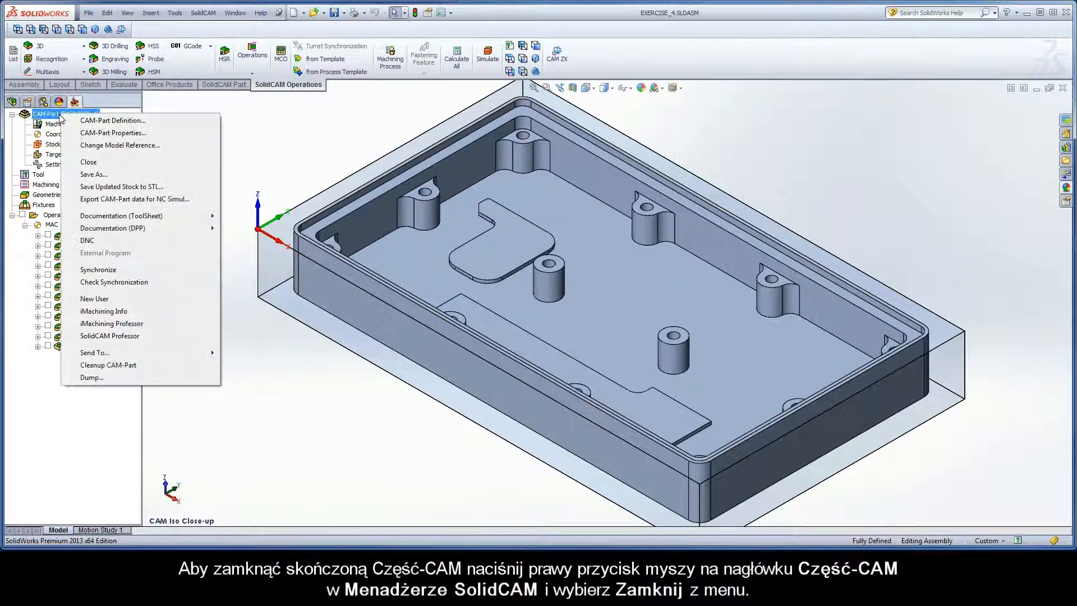
pyautogui.click(98, 163)
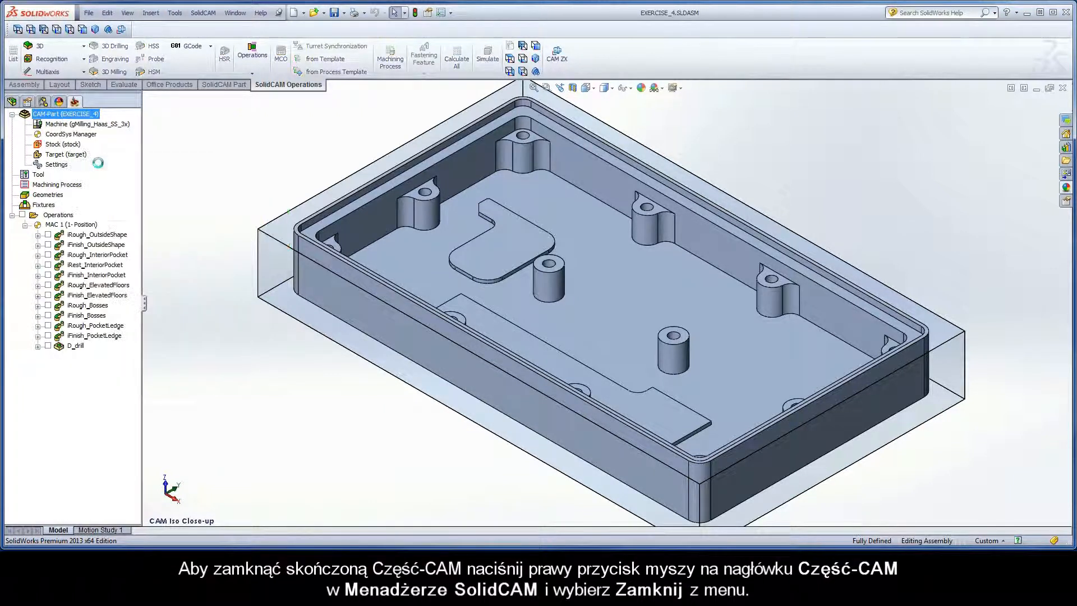